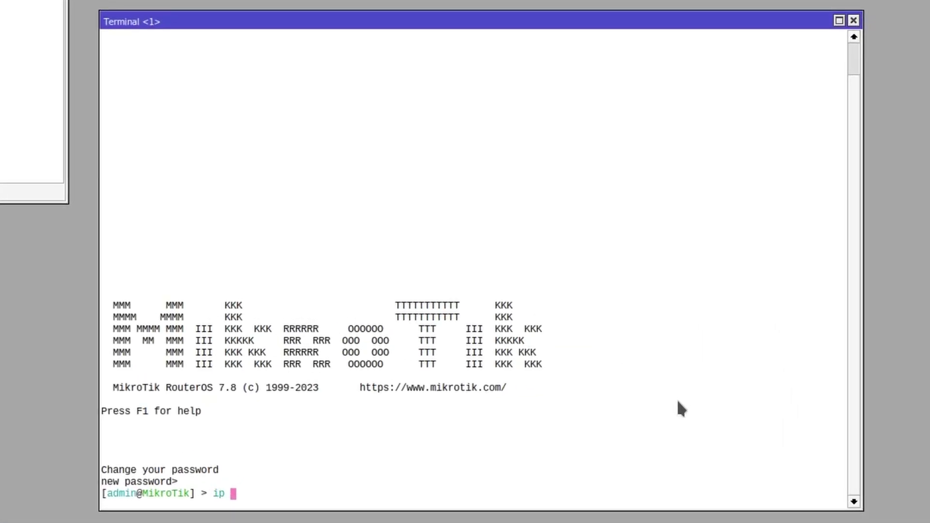
pyautogui.write('mb')
# Enter /ip smb in the RouterOS terminal and print the current SMB settings (disabled, MSHOME).
pyautogui.press('Return')
pyautogui.write('pr')
pyautogui.press('Return')
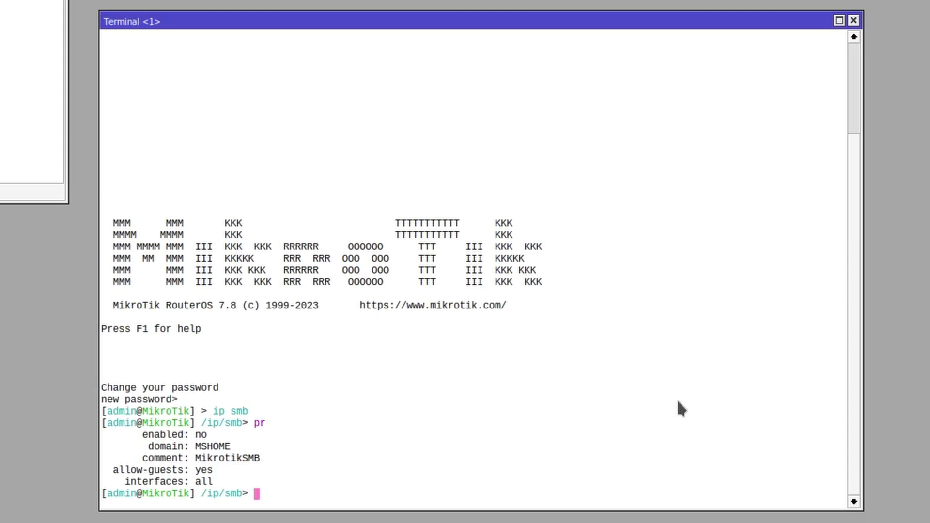
pyautogui.write('share')
# Add an SMB share named demoshare in the shares menu and return to /ip smb.
pyautogui.press('Return')
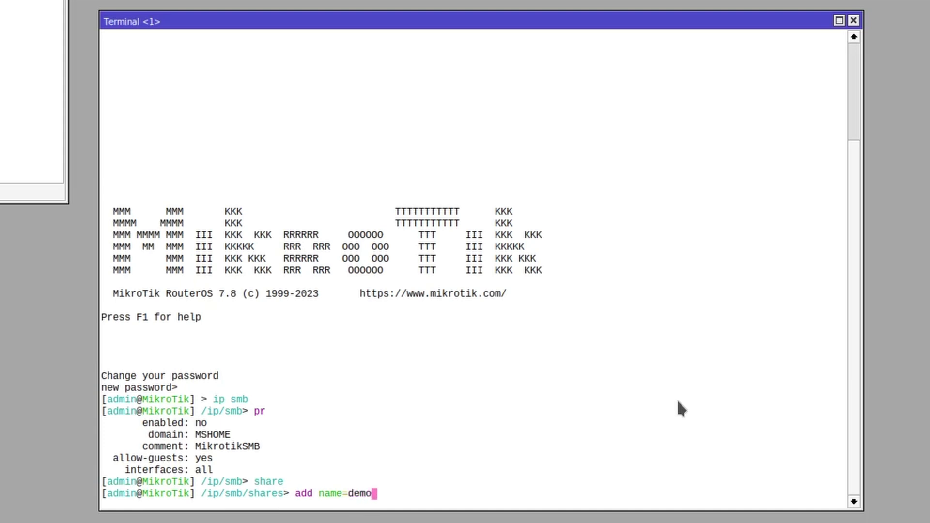
pyautogui.press('Return')
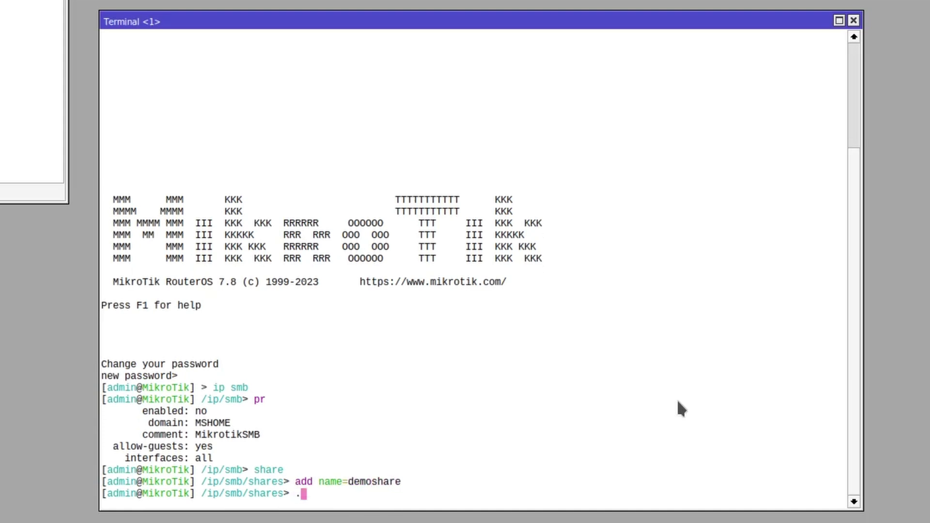
pyautogui.write('.')
pyautogui.press('Return')
pyautogui.write('er')
# List the SMB users and add user dru with a password and read-only=no.
pyautogui.press('Return')
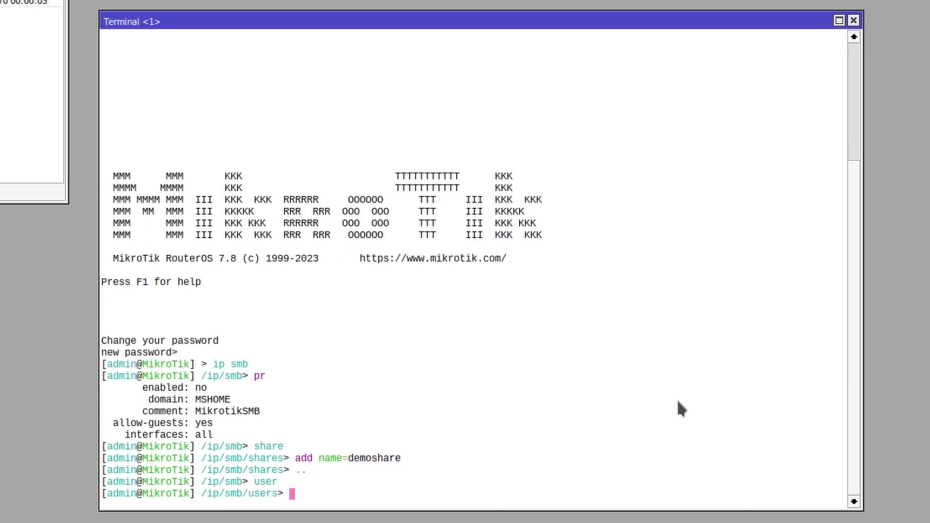
pyautogui.write('pr')
pyautogui.press('Return')
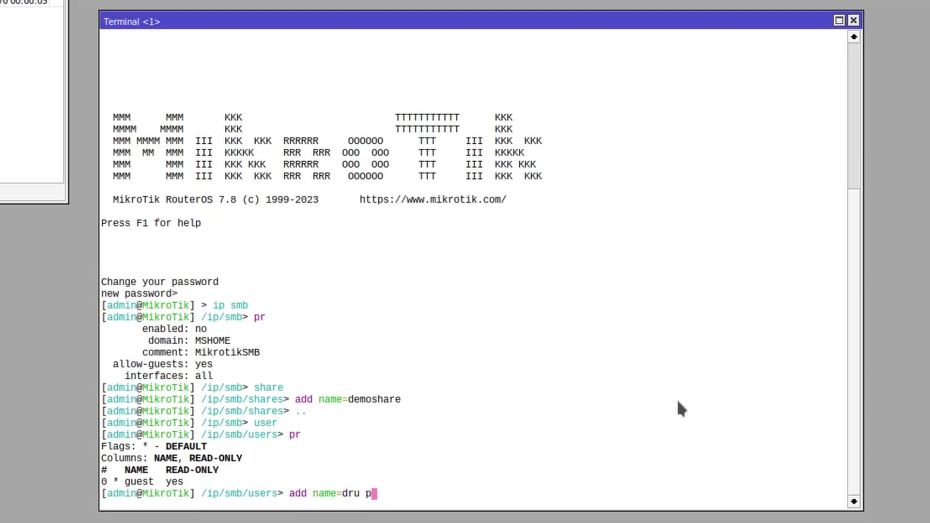
pyautogui.press('Tab')
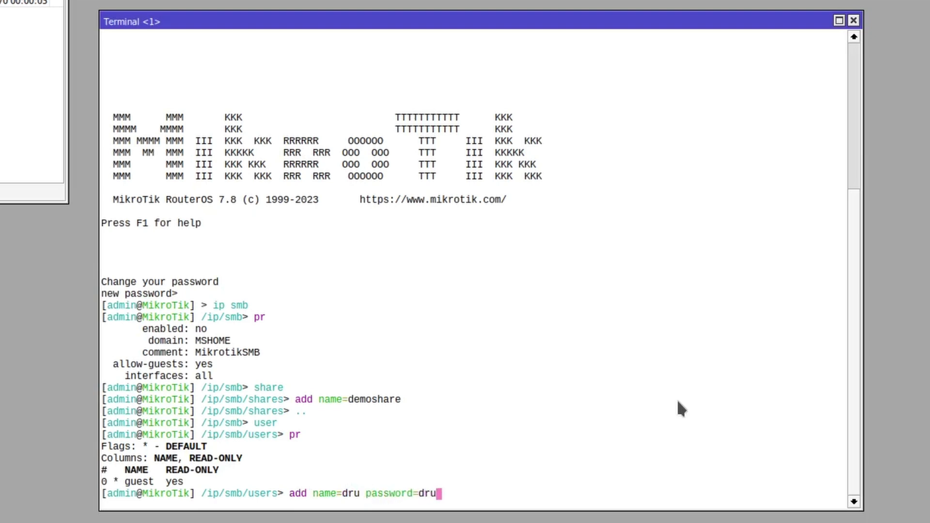
pyautogui.press('Tab')
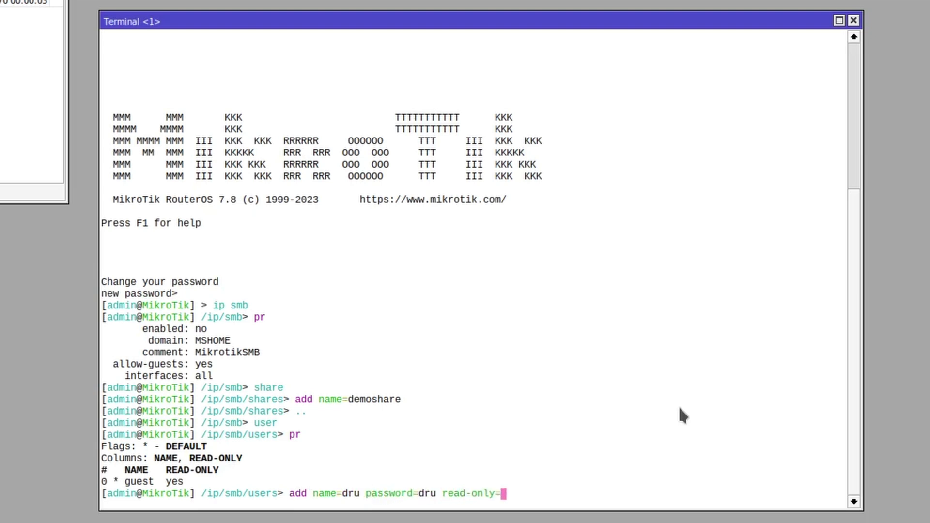
pyautogui.press('Return')
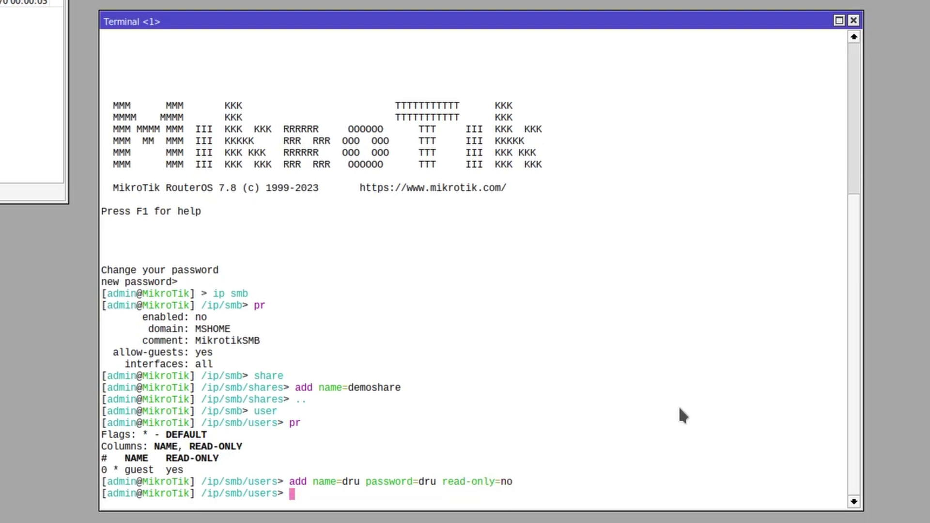
pyautogui.write('.')
# Back in /ip smb, run 'set enabled=yes' to switch the SMB service on.
pyautogui.press('Return')
pyautogui.press('Return')
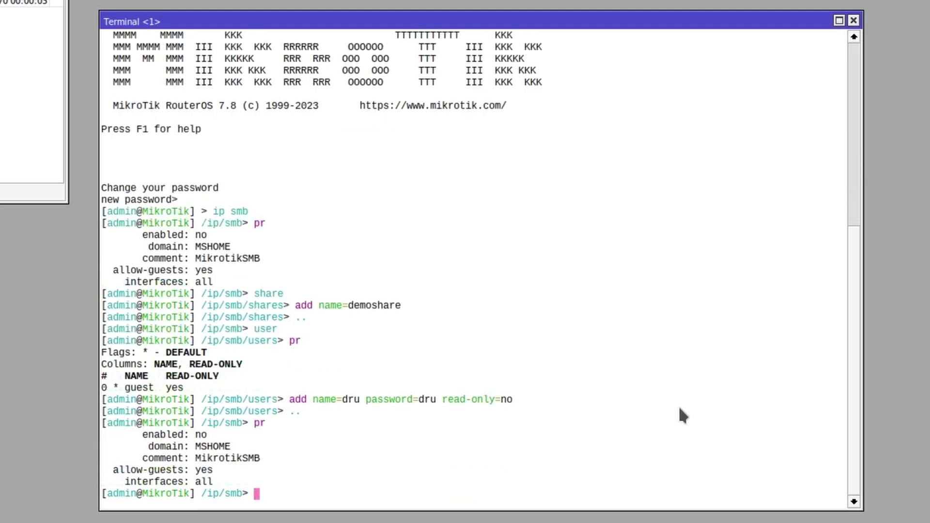
pyautogui.write('enabl')
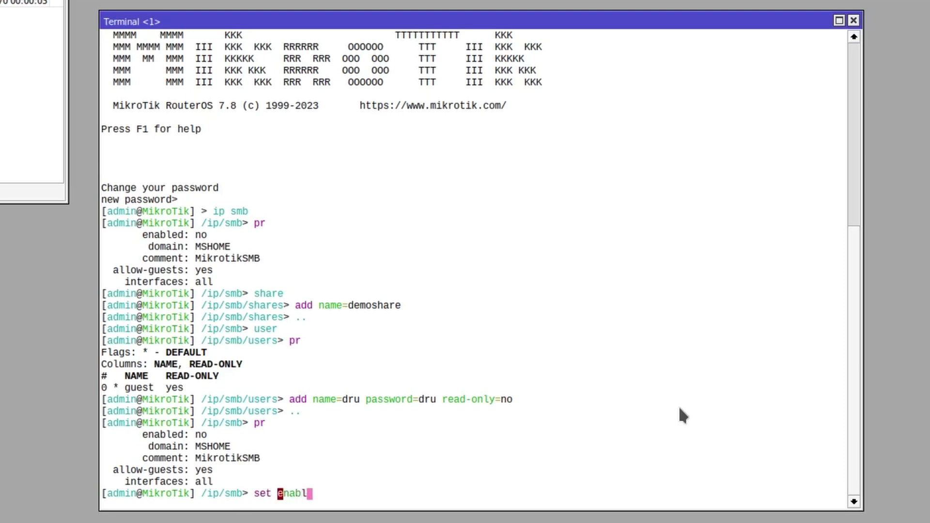
pyautogui.write('ed=yes')
pyautogui.press('Return')
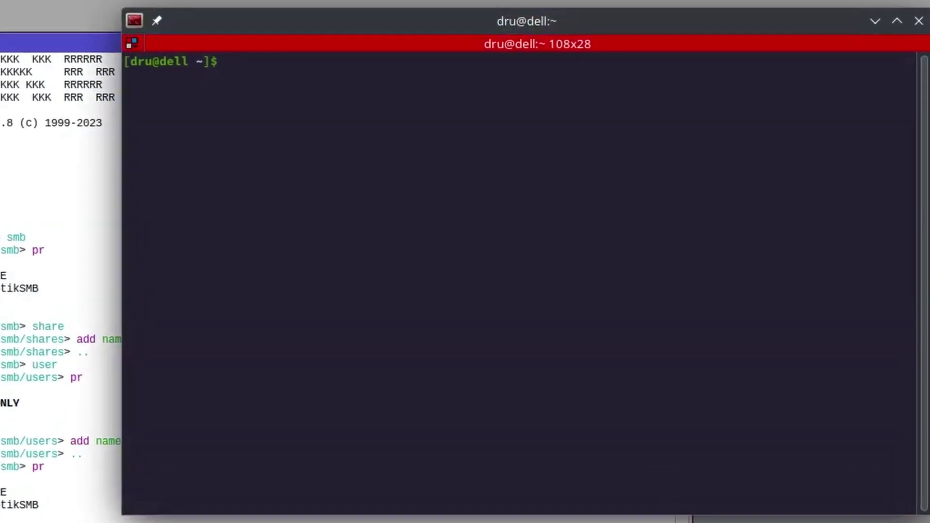
pyautogui.write('udo n')
pyautogui.write('ano /etc/')
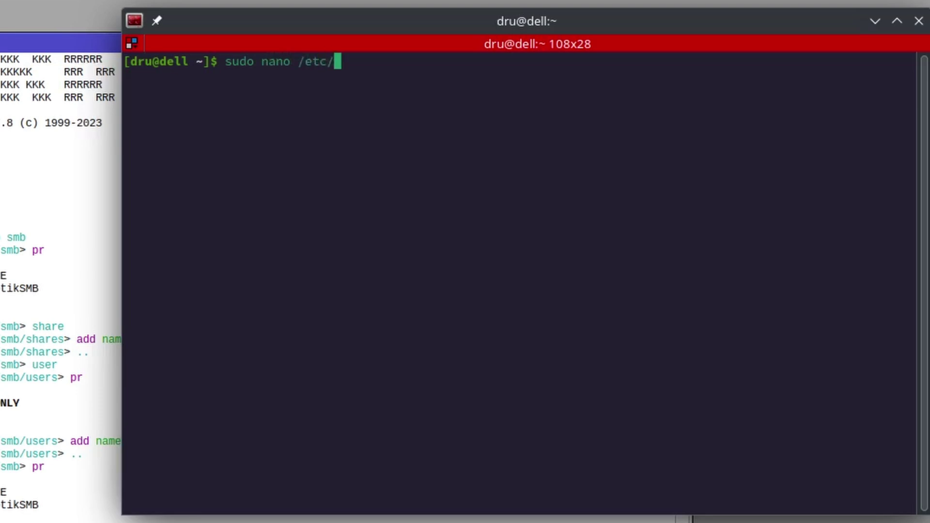
pyautogui.write('samba/smb.')
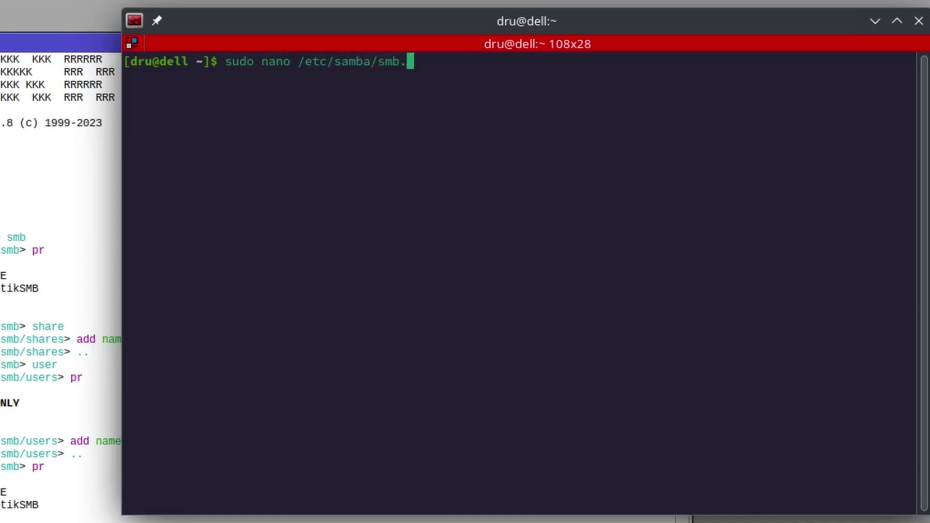
pyautogui.write('conf')
# Run 'sudo nano /etc/samba/smb.conf' and supply the sudo password to edit the file as root.
pyautogui.press('Return')
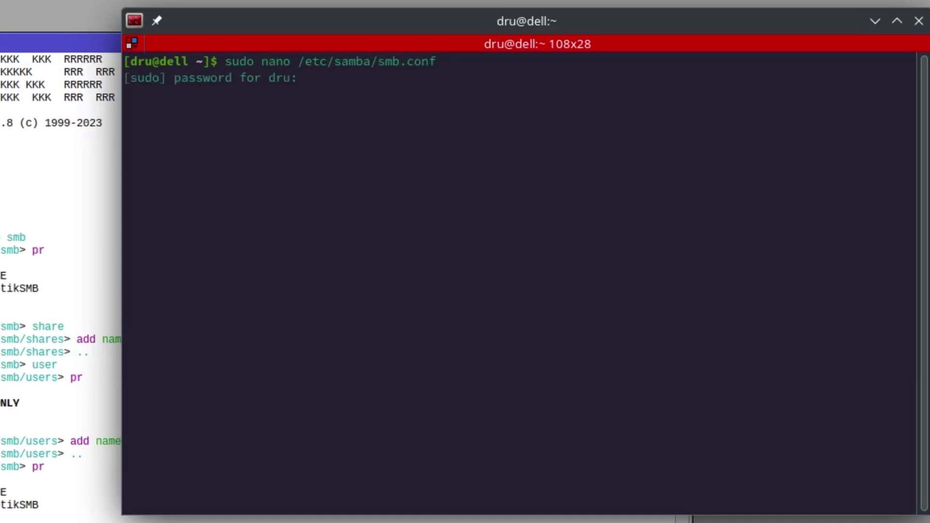
pyautogui.press('Return')
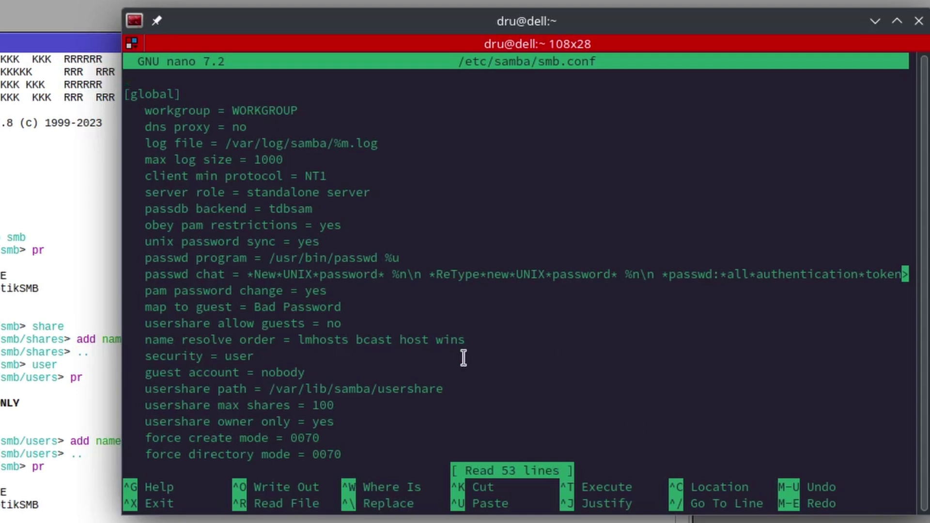
pyautogui.press('Down')
pyautogui.press('Down')
pyautogui.moveTo(145, 176); pyautogui.dragTo(310, 176)
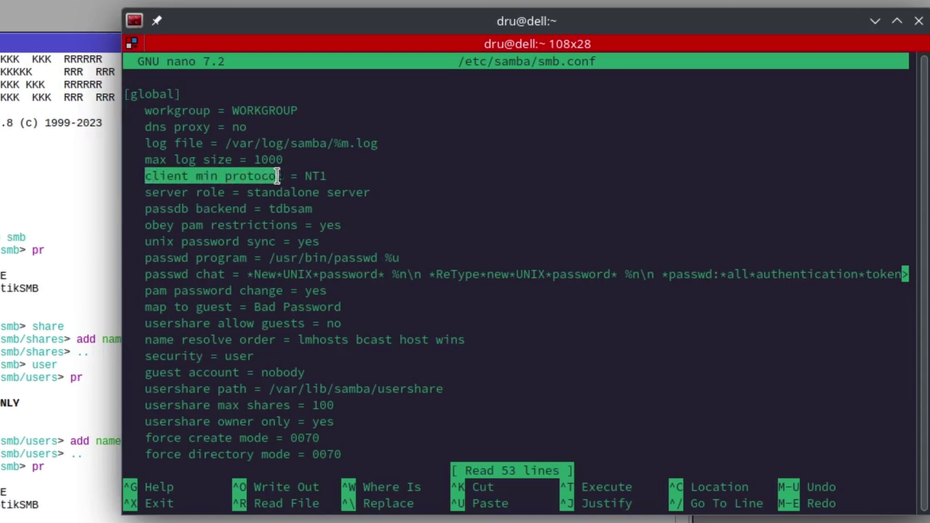
pyautogui.click(346, 175)
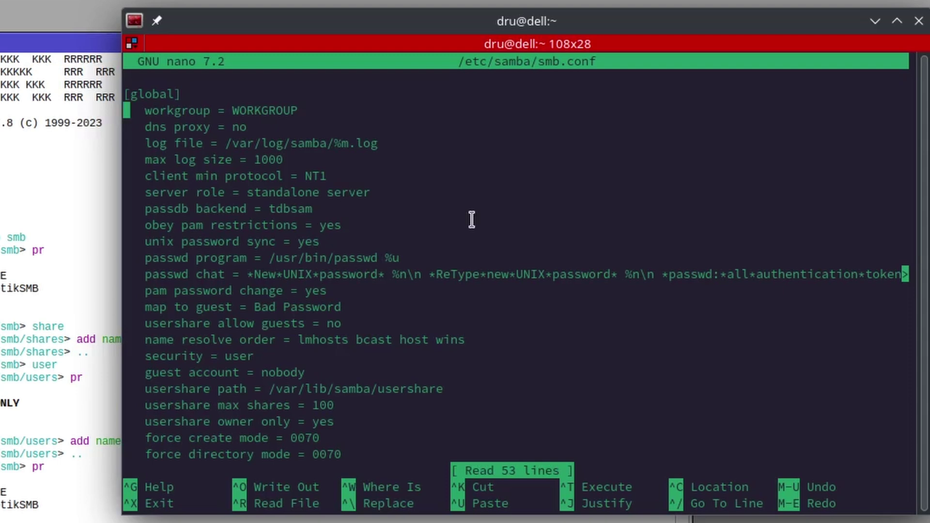
# Save smb.conf in nano, then connect with smbclient to //192.168.88.1/demoshare as user dru.
pyautogui.hotkey('ctrl', 'o')
pyautogui.press('Return')
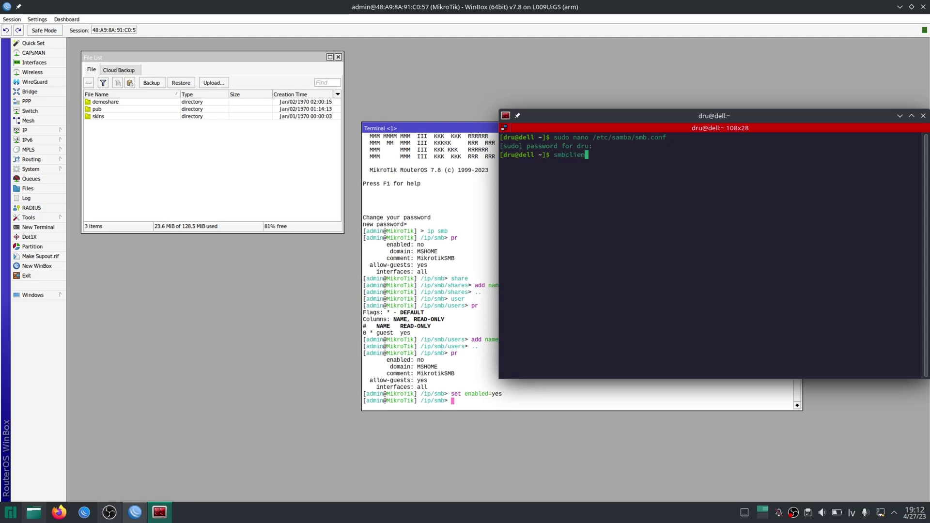
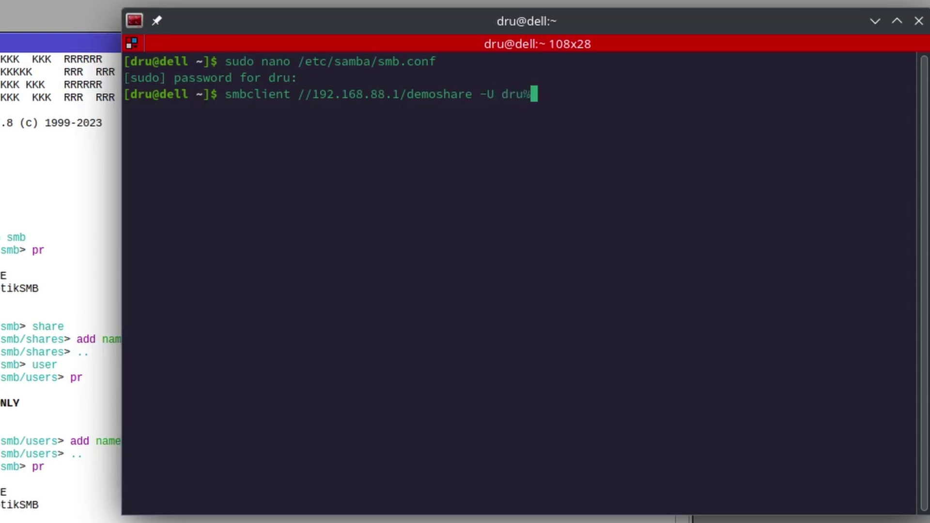
pyautogui.press('Return')
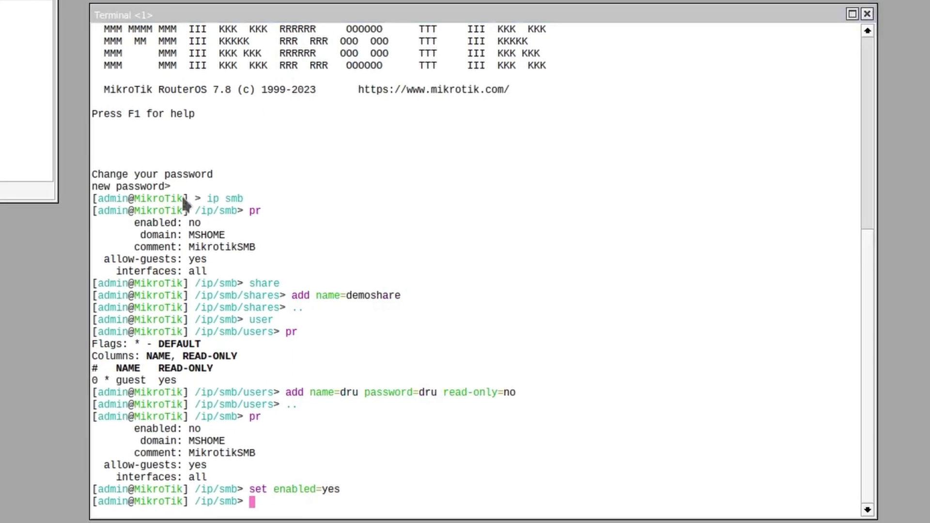
# In the WinBox terminal run 'print file=demoshare/example.txt' to write the SMB settings to the share.
pyautogui.click(503, 445)
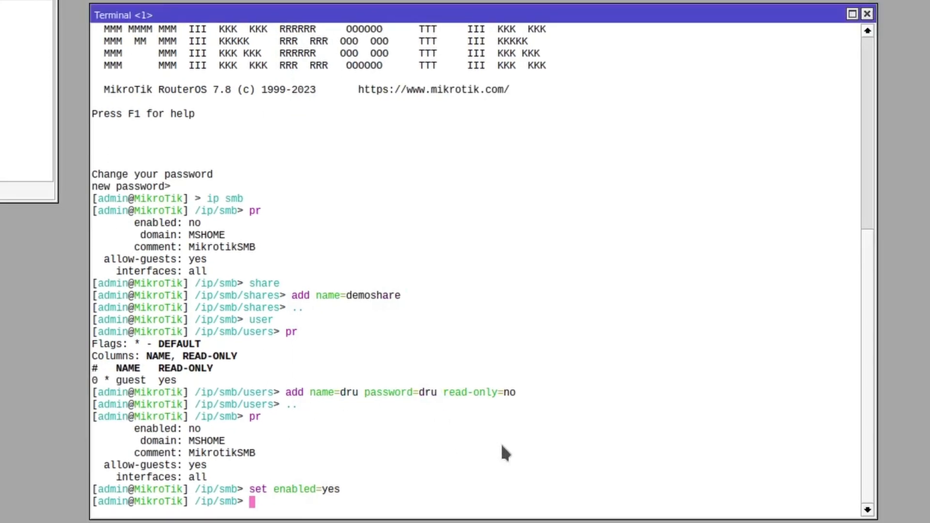
pyautogui.write('print file=demoshare/exa')
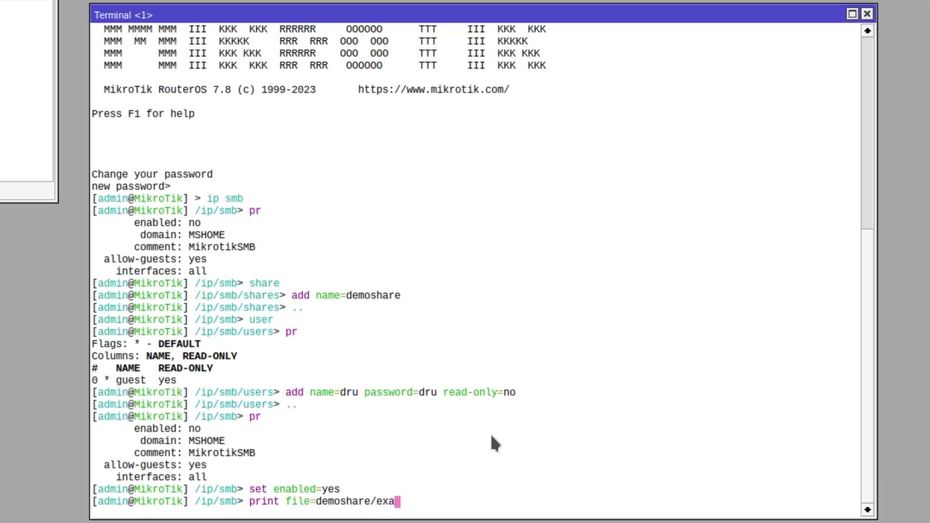
pyautogui.write('mple.txt')
pyautogui.press('Return')
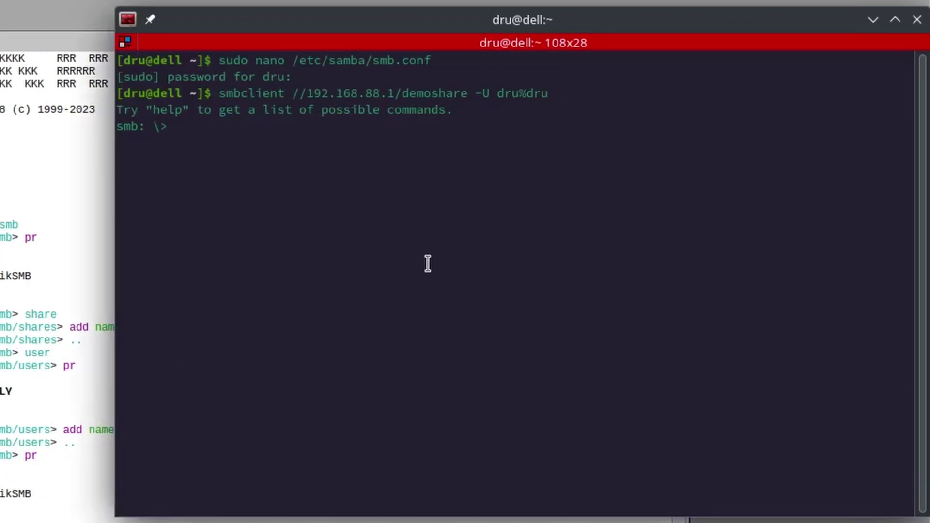
pyautogui.write('ls')
# At the smb prompt list the share's files, show the command help, and get example.txt (178 bytes).
pyautogui.press('Return')
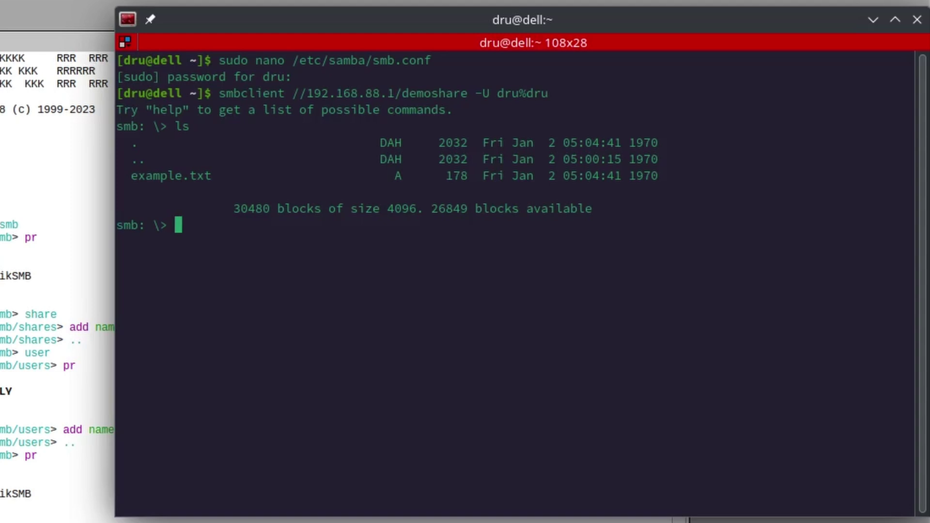
pyautogui.press('Tab')
pyautogui.press('Tab')
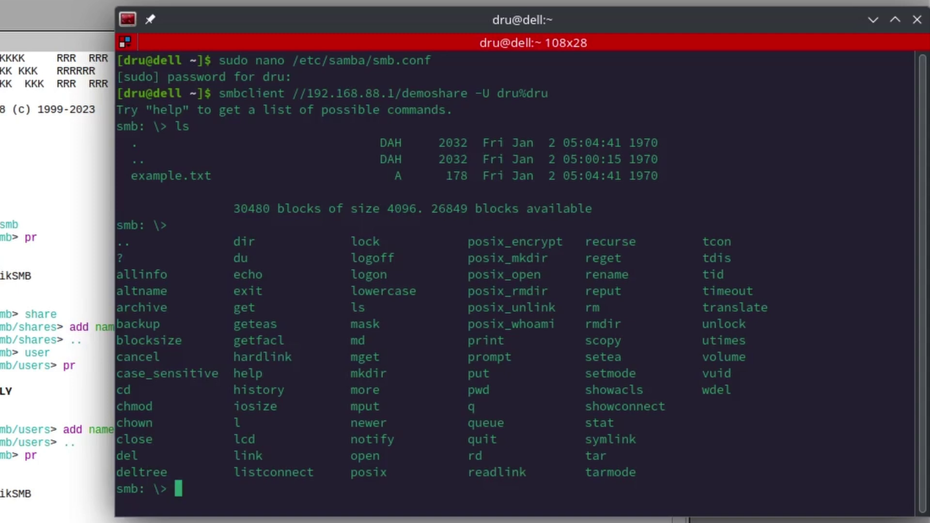
pyautogui.write('get ')
pyautogui.write('exam')
pyautogui.press('Tab')
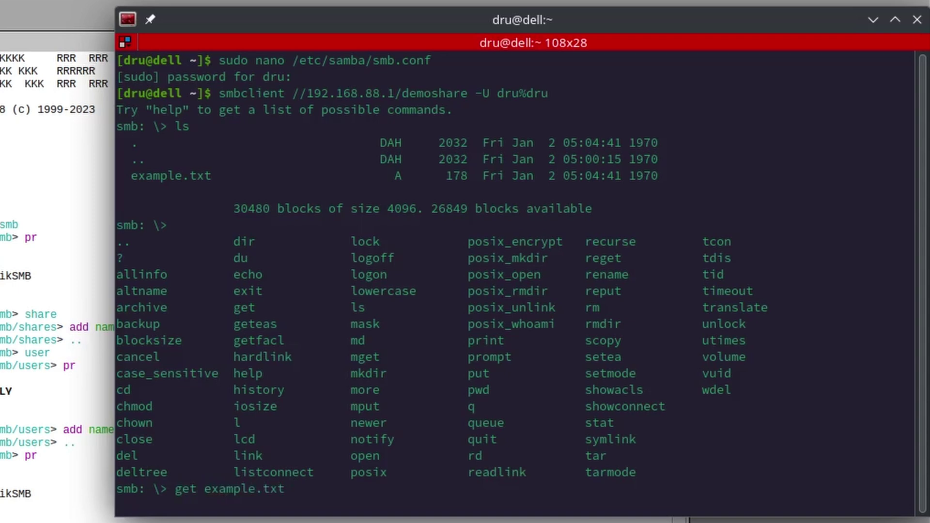
pyautogui.press('Return')
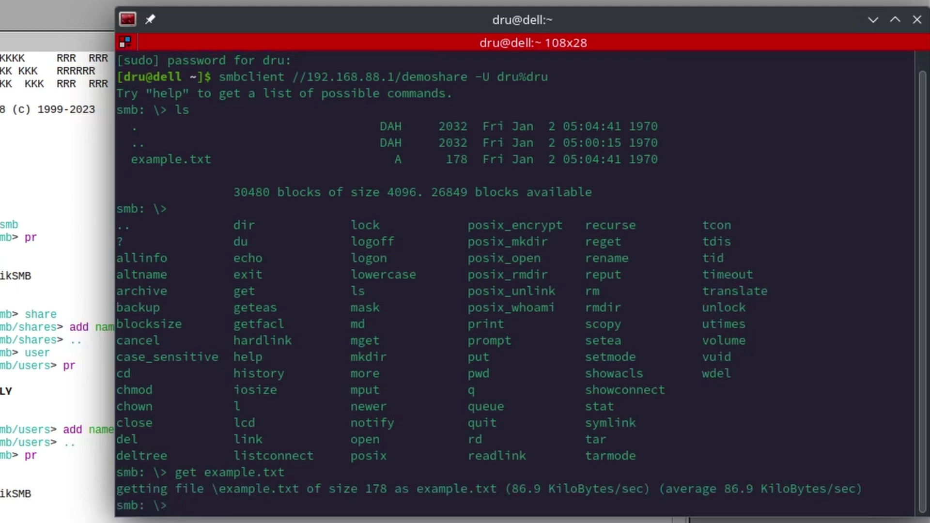
pyautogui.write('rm ')
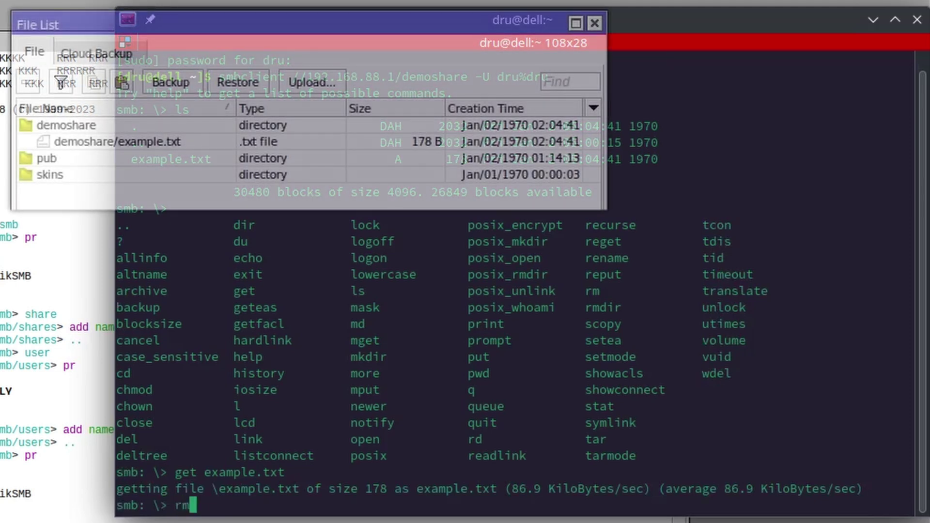
pyautogui.write('ex')
# Delete example.txt via smbclient, then rerun the WinBox print command to recreate it.
pyautogui.press('Tab')
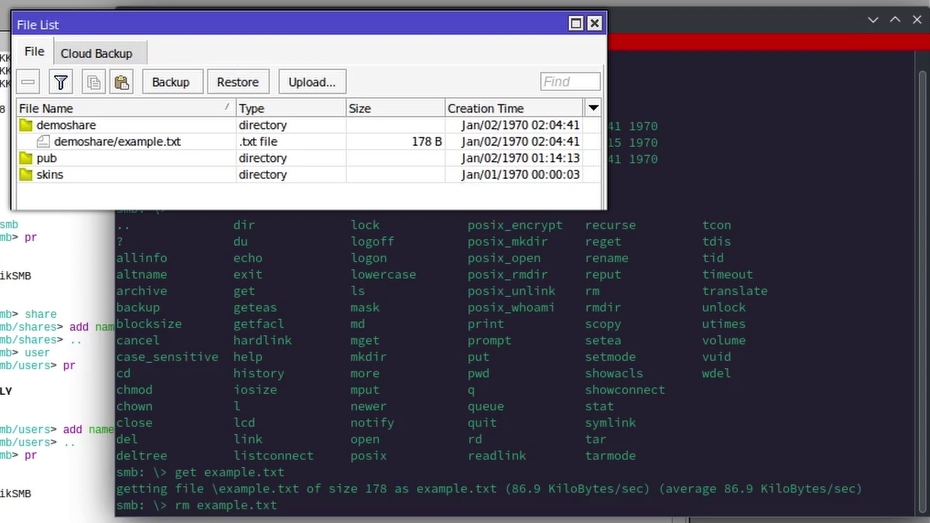
pyautogui.press('Return')
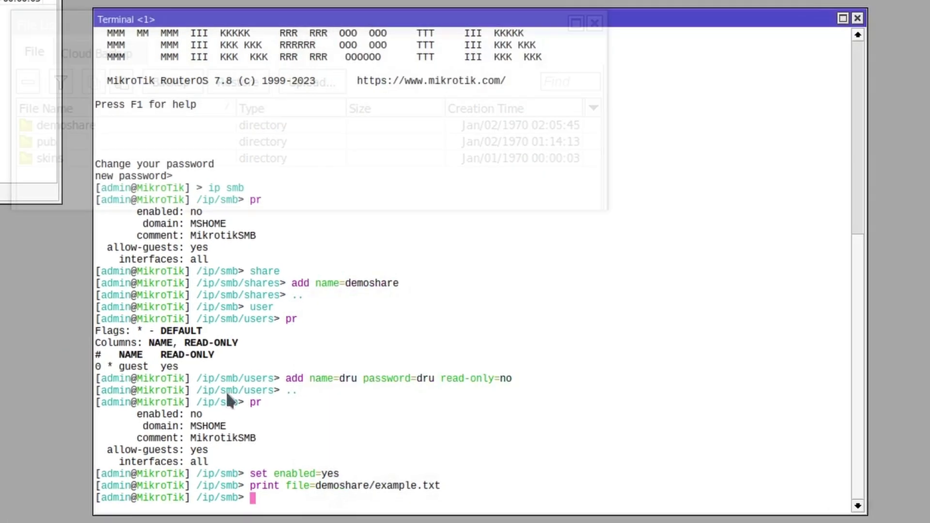
pyautogui.press('Up')
pyautogui.press('Return')
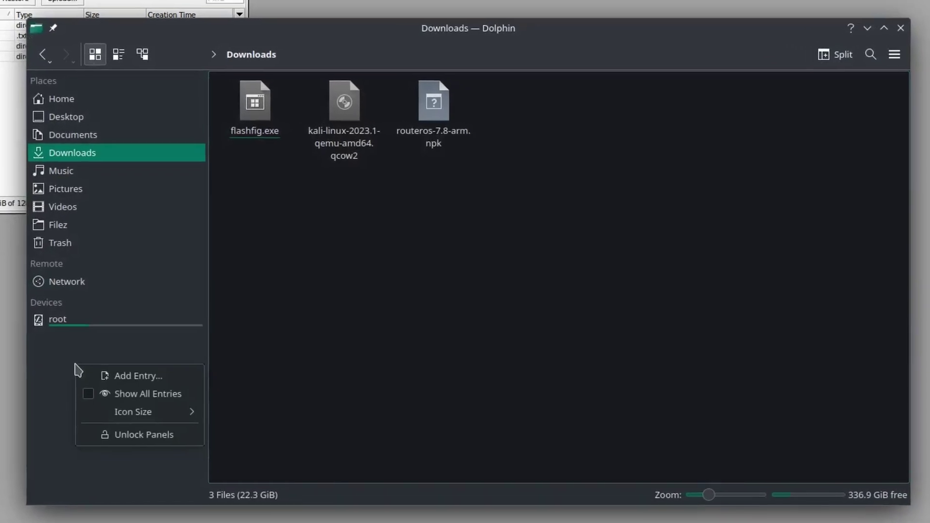
# Add a Places entry for smb://192.168.88.1/demoshare and browse it, listing example.txt.
pyautogui.click(133, 378)
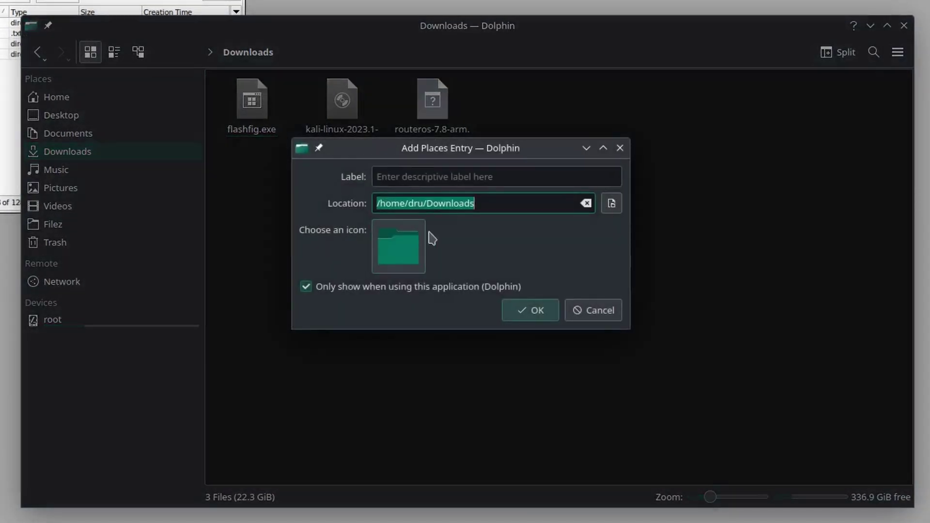
pyautogui.write('smb://192.168.88.1/demoshare')
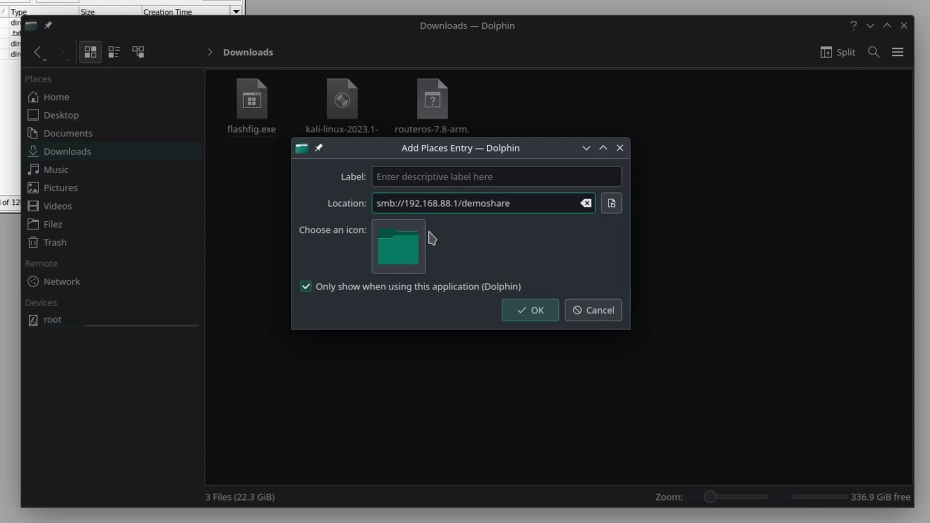
pyautogui.press('Return')
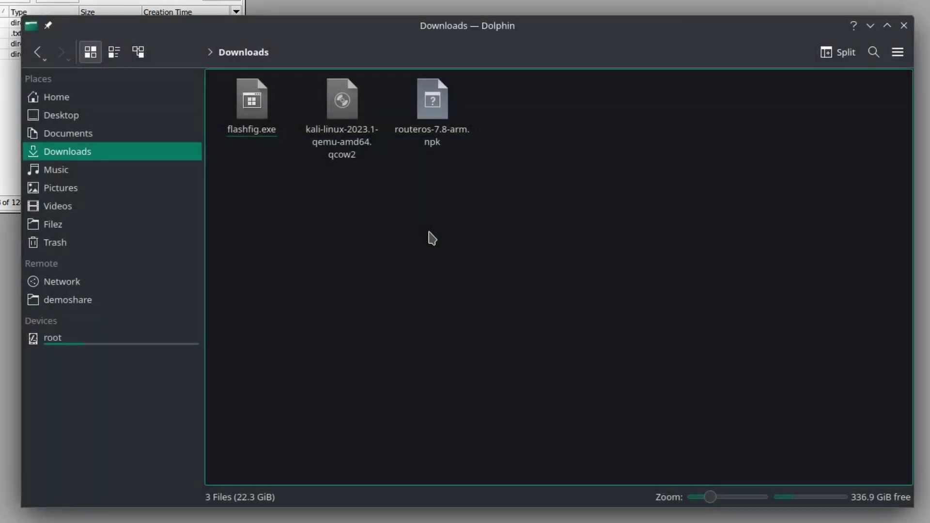
pyautogui.click(74, 305)
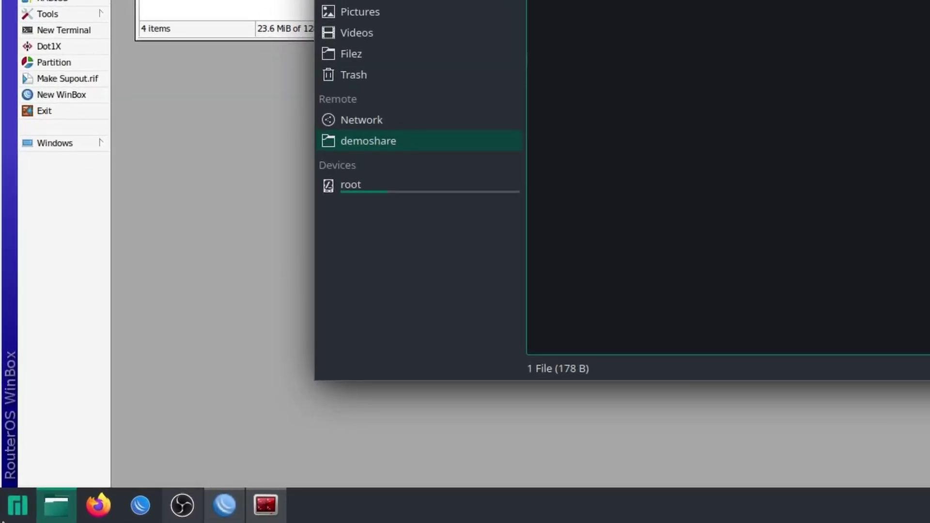
# In System Settings > Windows Shares, apply dru and its password as default credentials, then close settings.
pyautogui.click(11, 512)
pyautogui.write('settings')
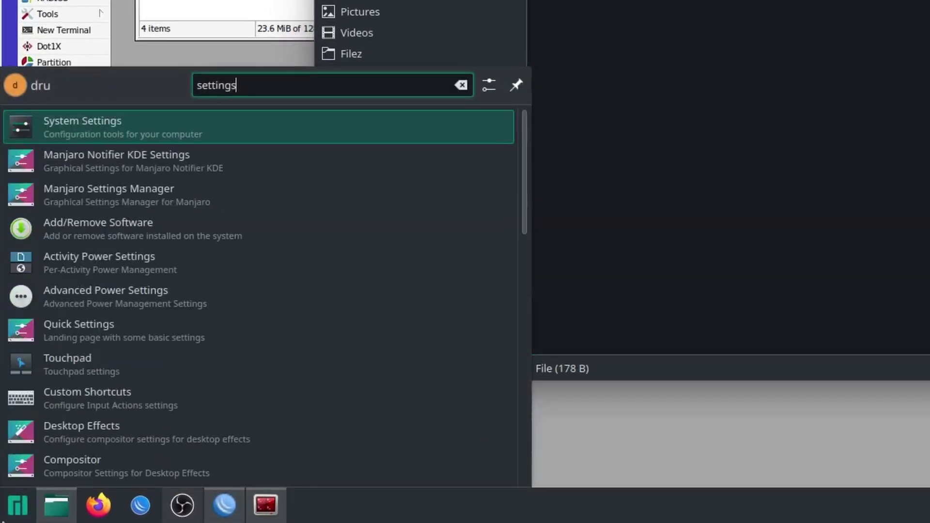
pyautogui.press('Return')
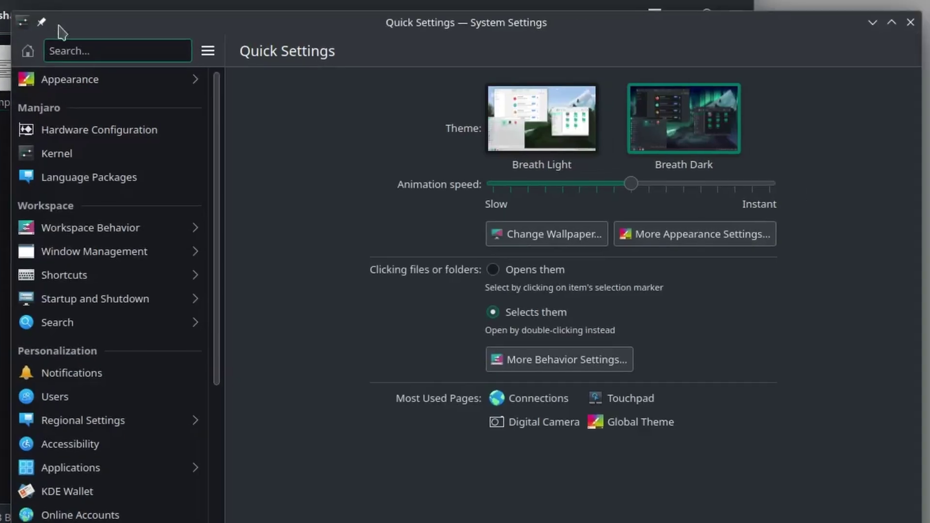
pyautogui.write('window')
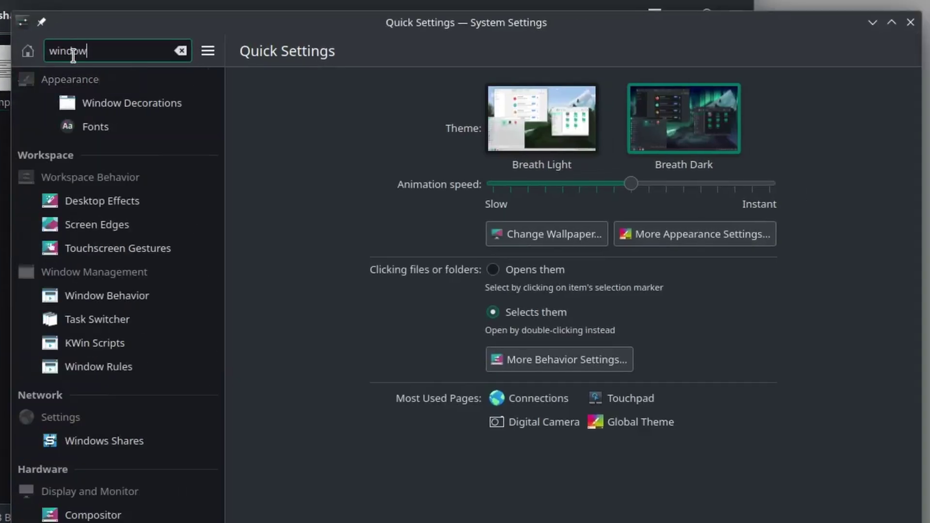
pyautogui.write('s sh')
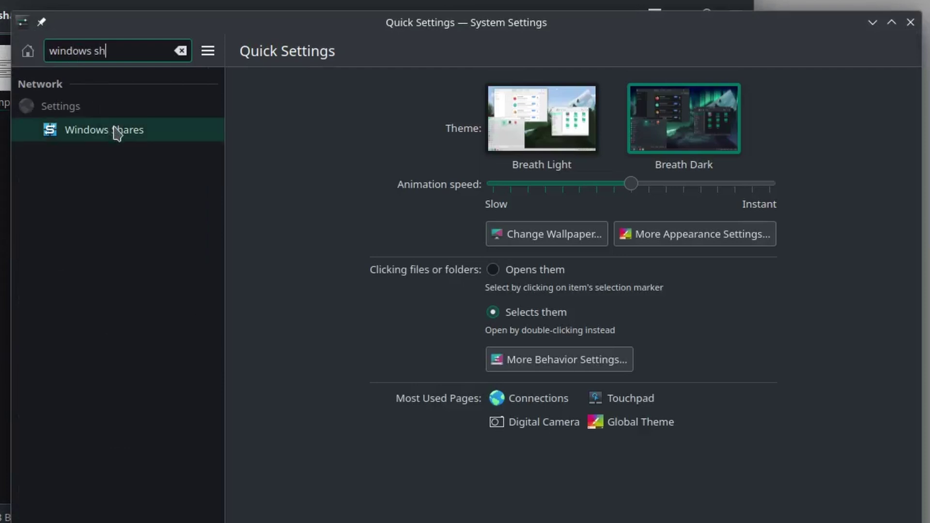
pyautogui.click(114, 129)
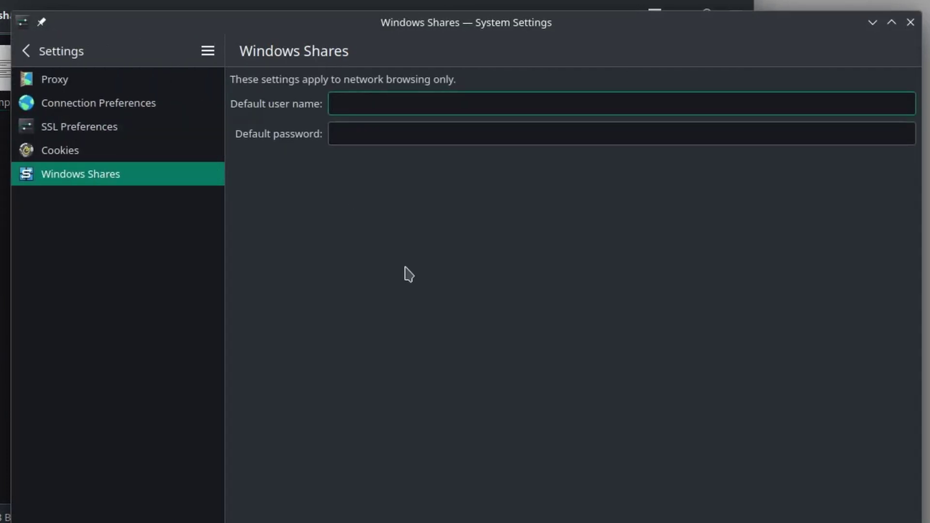
pyautogui.write('dru')
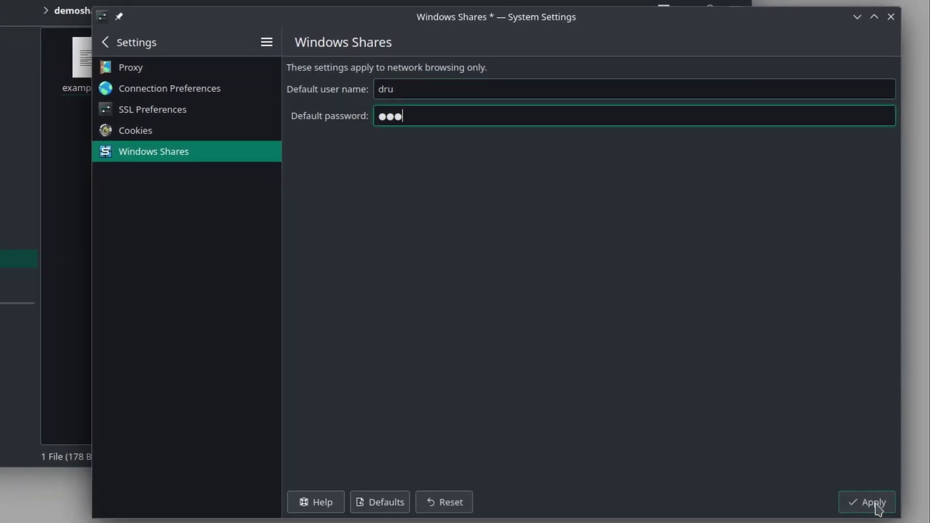
pyautogui.click(878, 509)
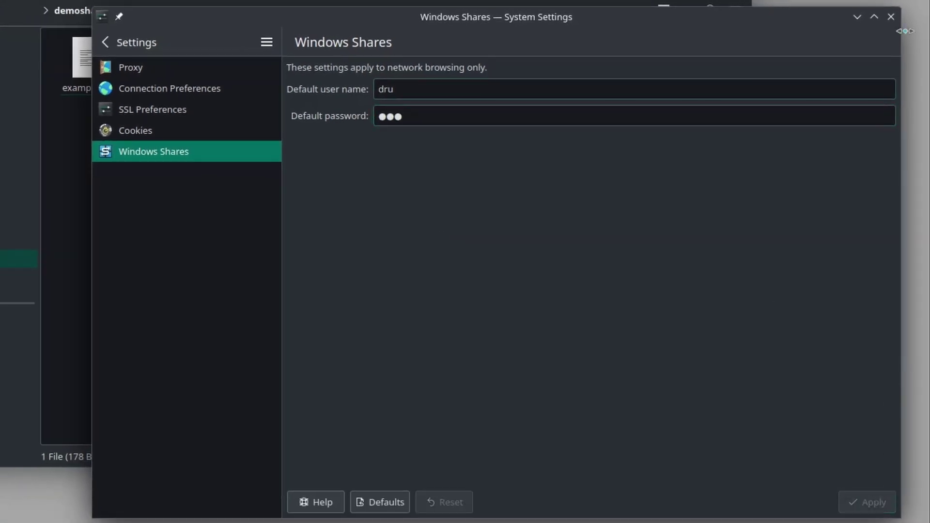
pyautogui.click(892, 16)
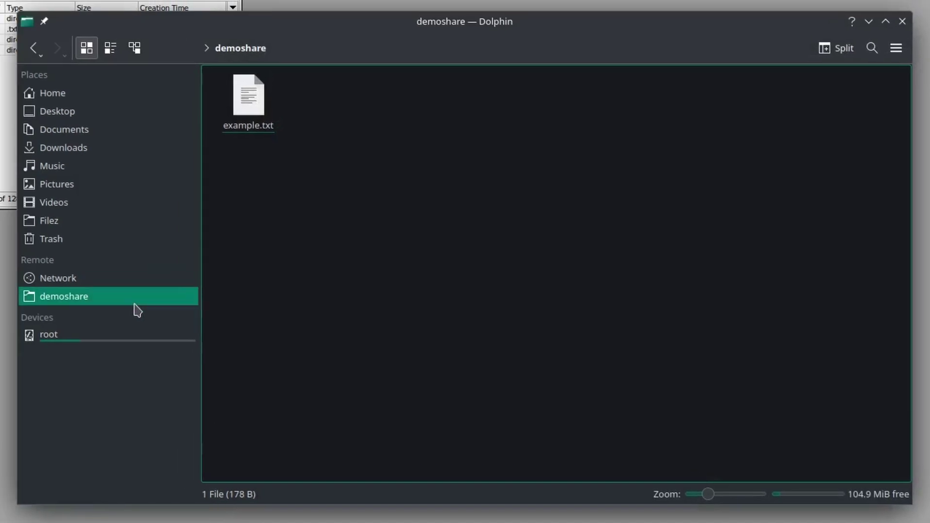
# Create a new text file from_manjaro.txt in demoshare from the Create New menu.
pyautogui.rightClick(345, 134)
pyautogui.moveTo(392, 145)
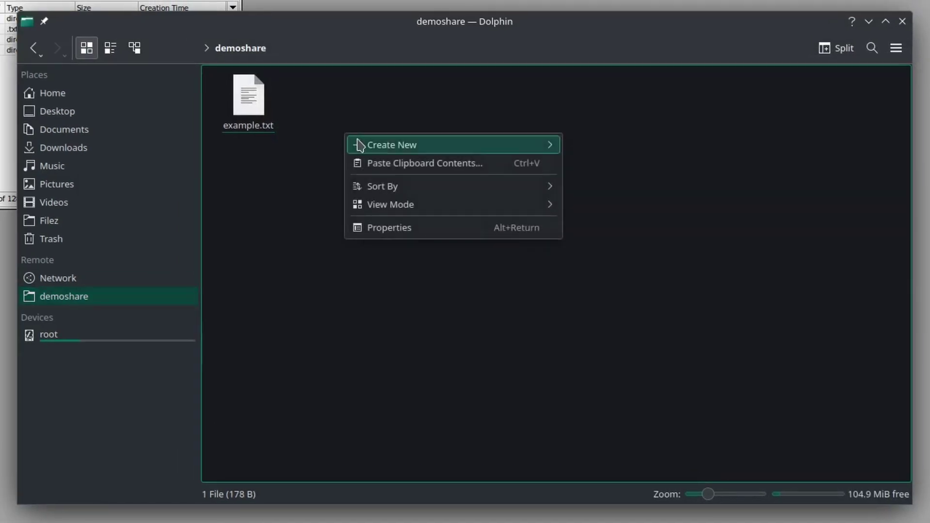
pyautogui.click(616, 168)
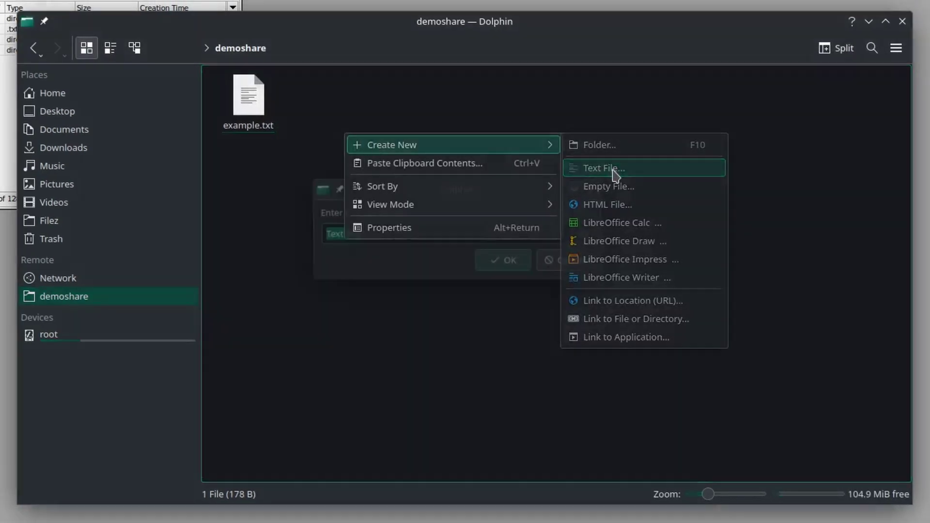
pyautogui.write('from_manjaro.t')
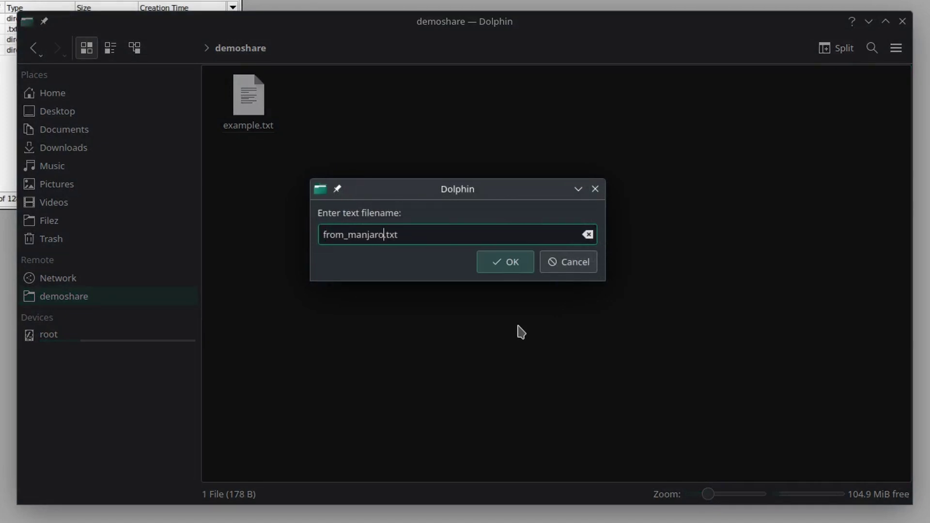
pyautogui.press('Return')
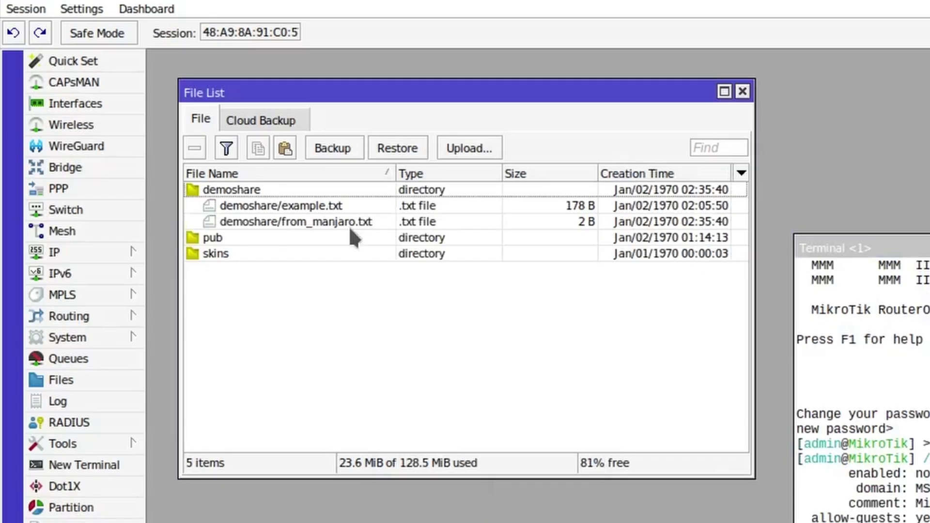
pyautogui.click(348, 224)
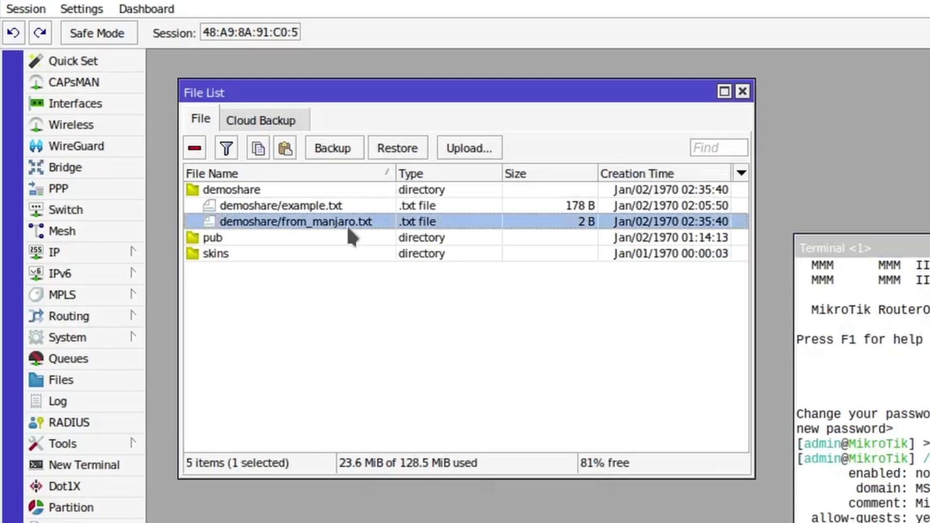